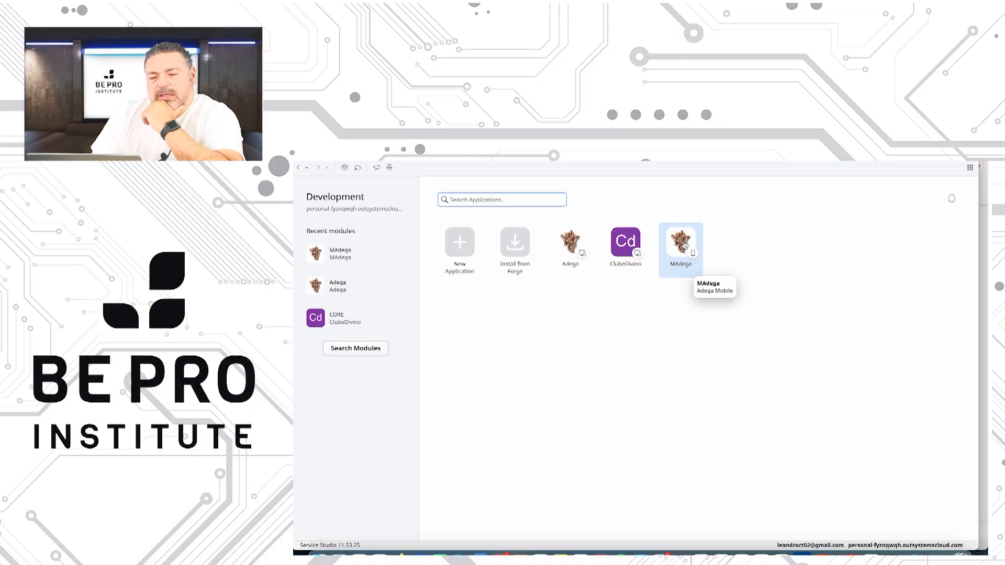
Step: Open the MAdega application's details and switch to its device preview in the browser
{"action": "left_click", "coordinate": [679, 244]}
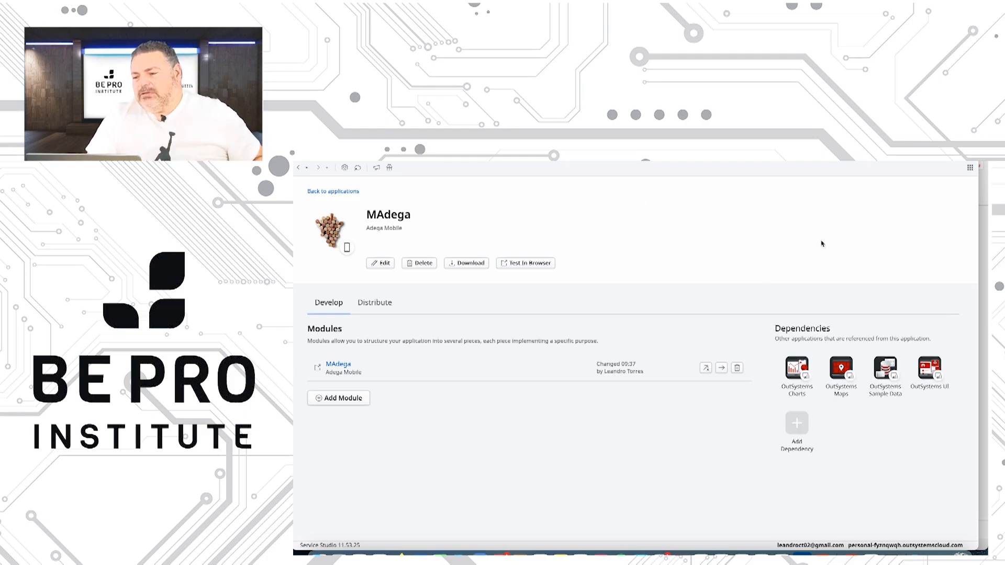
{"action": "key", "text": "ctrl+Up"}
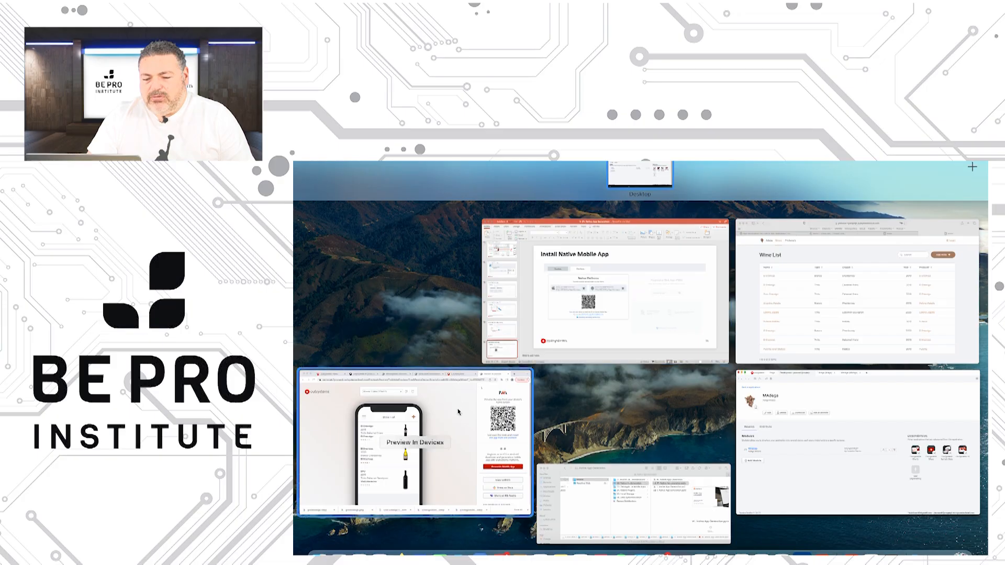
{"action": "left_click", "coordinate": [450, 433]}
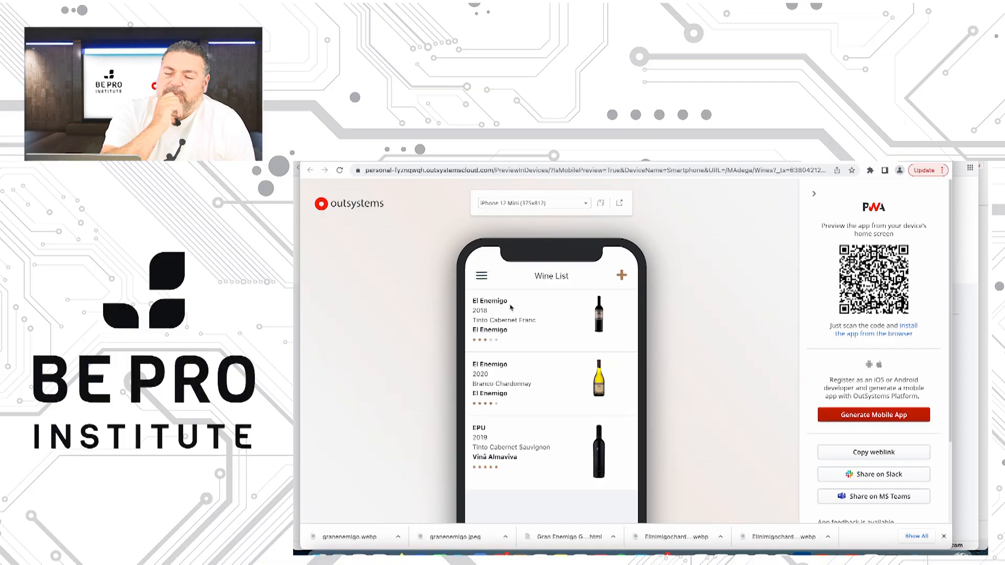
Step: View the navigation menu of the previewed app and close it again
{"action": "left_click", "coordinate": [482, 277]}
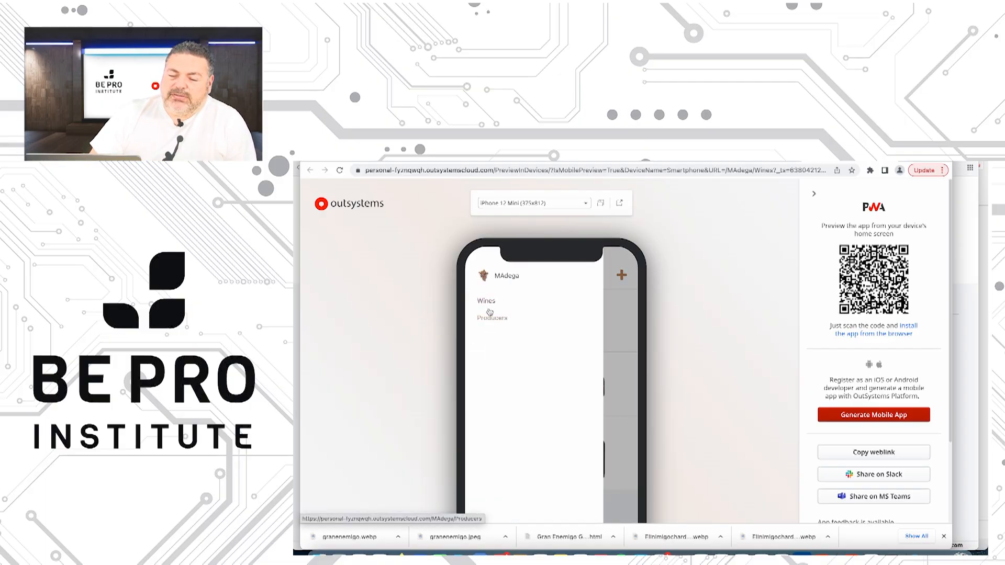
{"action": "left_click", "coordinate": [631, 333]}
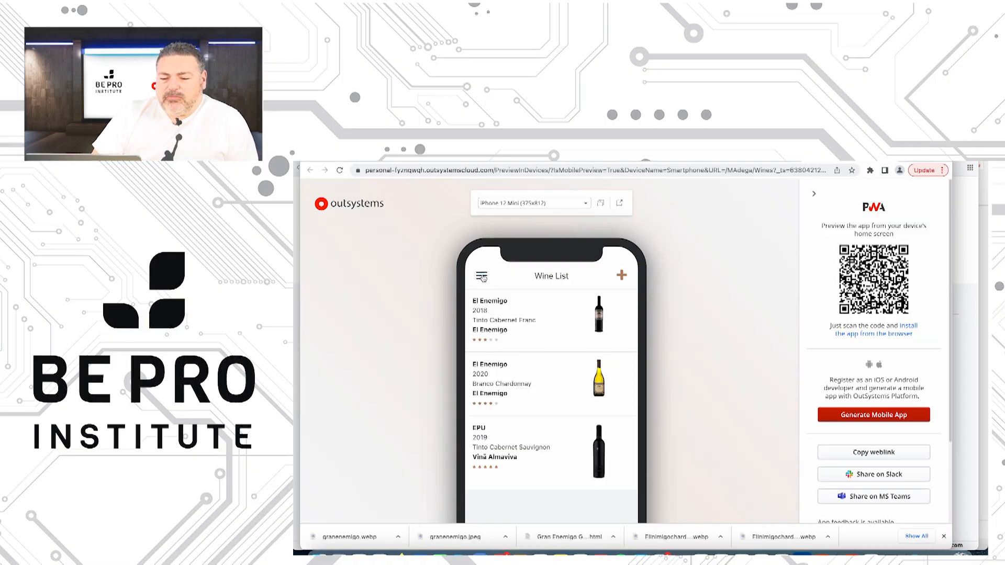
Step: Open the New Wine form from the wine list and inspect its Name field and Type options
{"action": "left_click", "coordinate": [622, 276]}
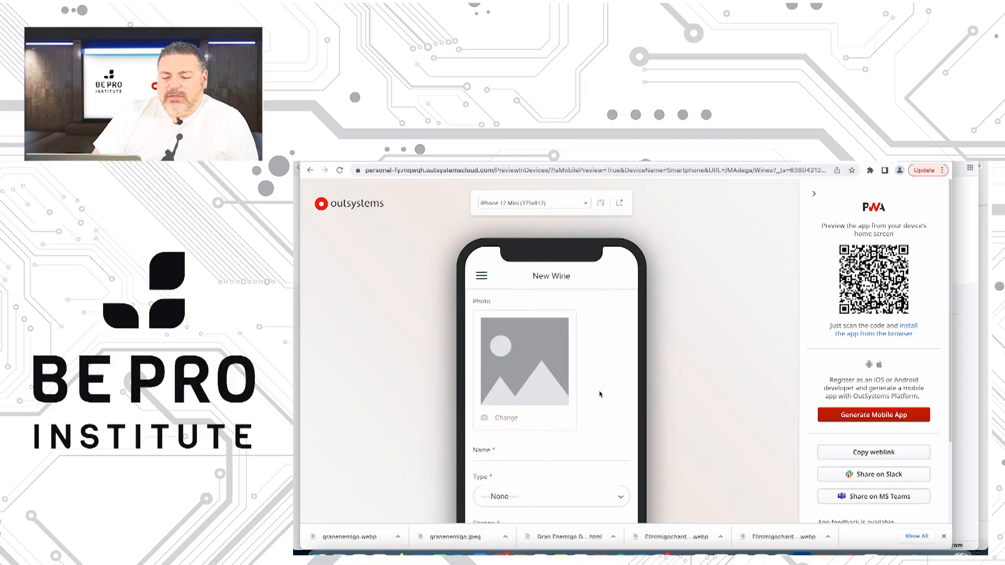
{"action": "scroll", "coordinate": [600, 395], "scroll_direction": "down", "scroll_amount": 1}
{"action": "left_click", "coordinate": [511, 394]}
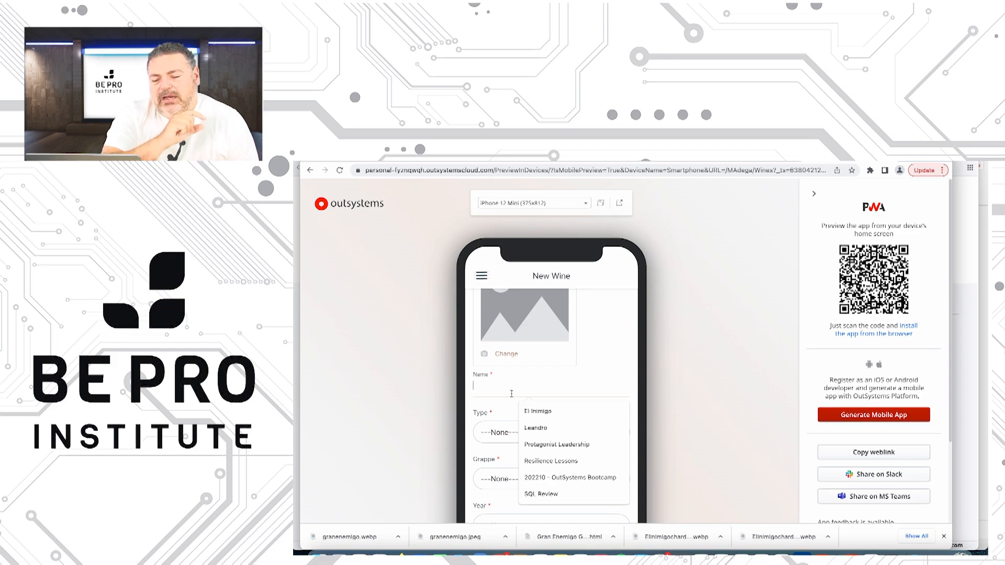
{"action": "left_click", "coordinate": [500, 435]}
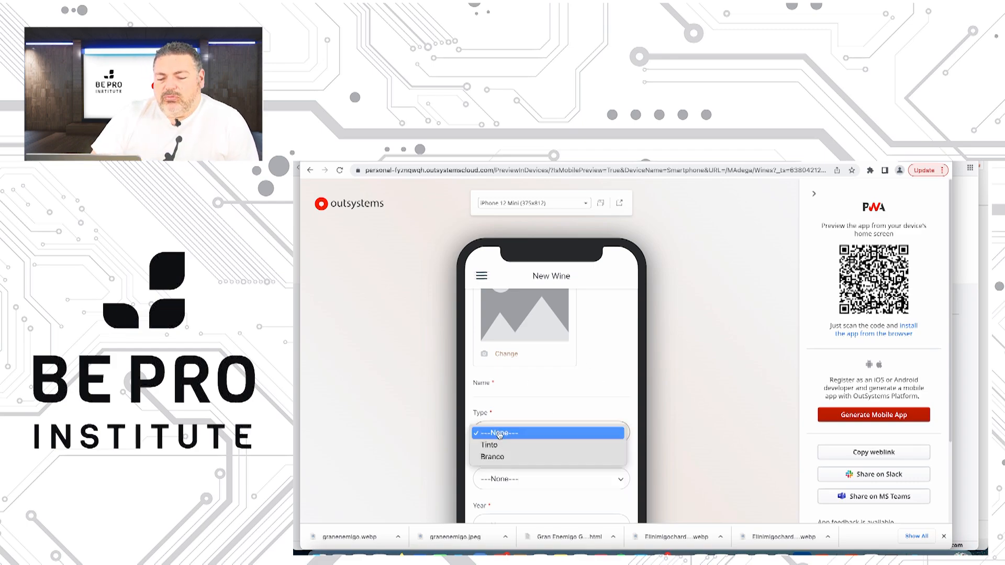
{"action": "left_click", "coordinate": [497, 394]}
{"action": "left_click", "coordinate": [498, 393]}
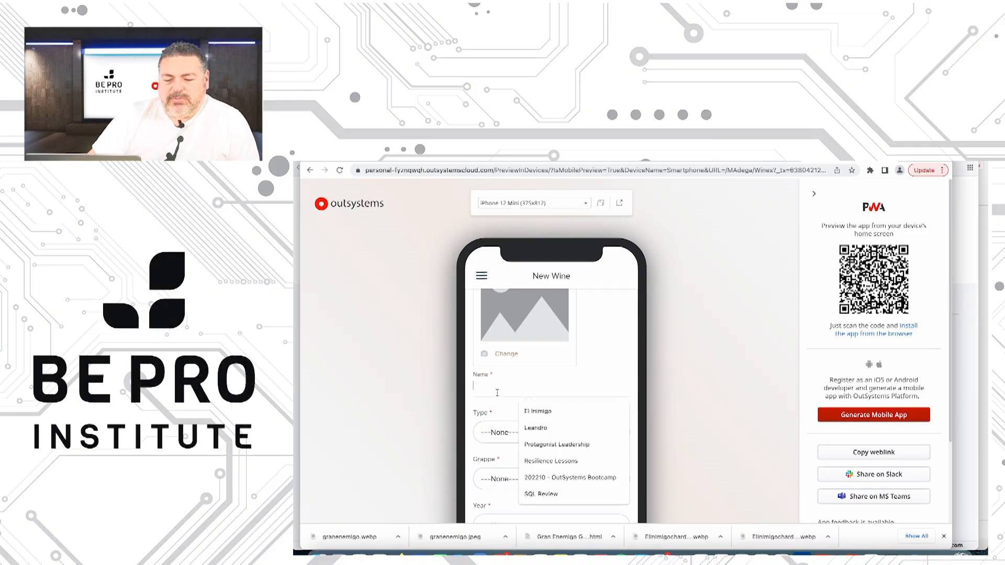
Step: Examine the rest of the New Wine form, including the Year options, rating, Description field and action buttons
{"action": "scroll", "coordinate": [523, 403], "scroll_direction": "down", "scroll_amount": 5}
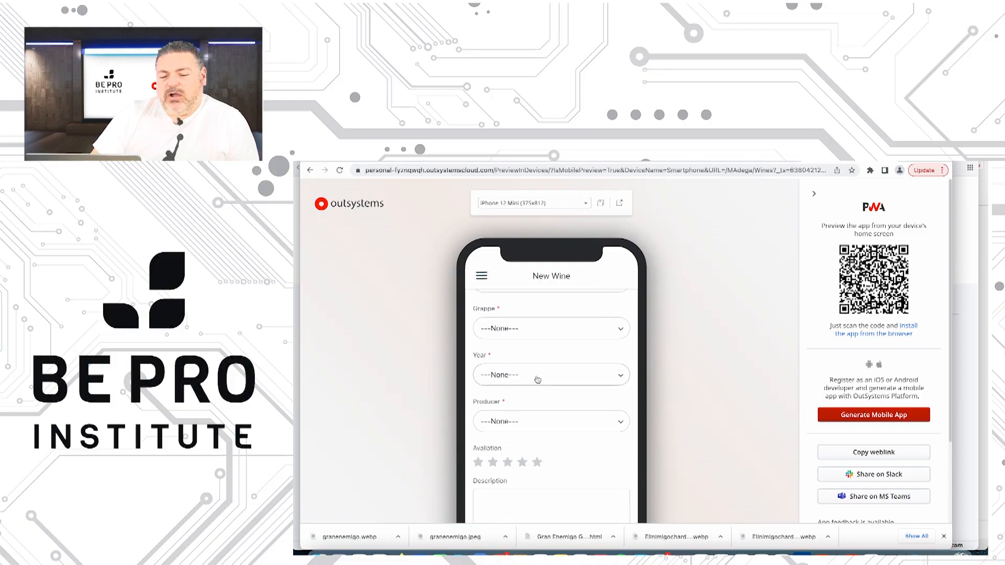
{"action": "left_click", "coordinate": [538, 378]}
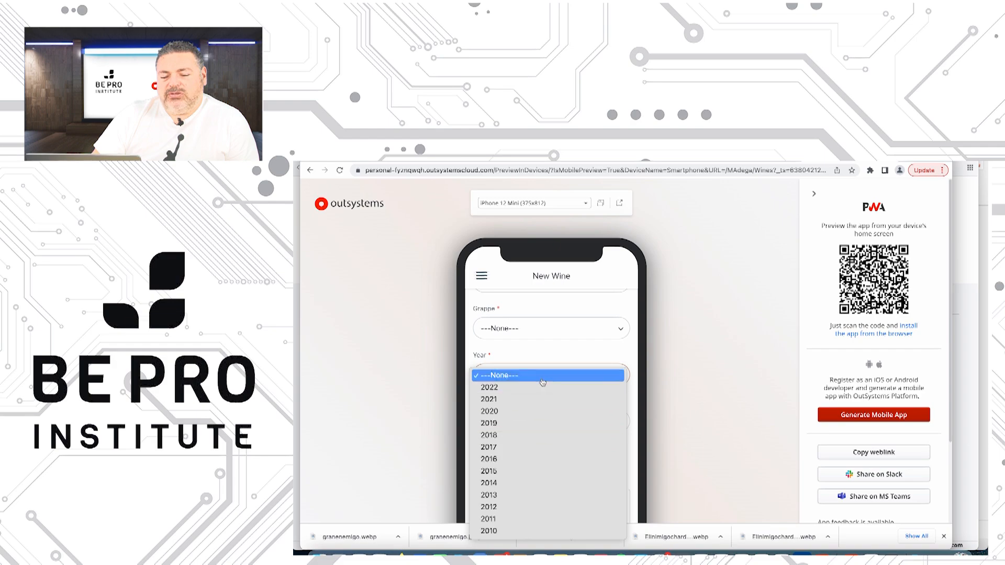
{"action": "left_click", "coordinate": [549, 349]}
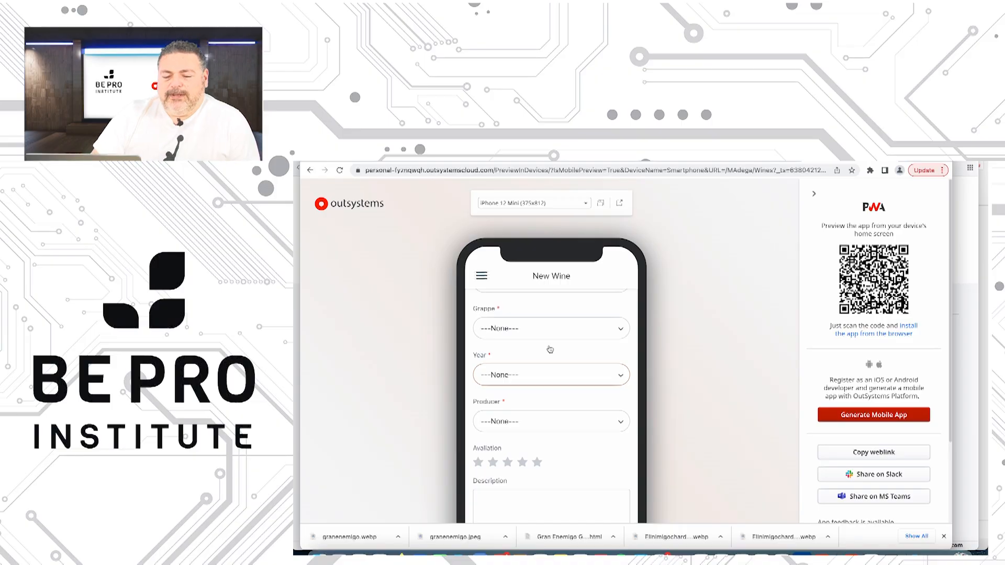
{"action": "scroll", "coordinate": [586, 469], "scroll_direction": "down", "scroll_amount": 1}
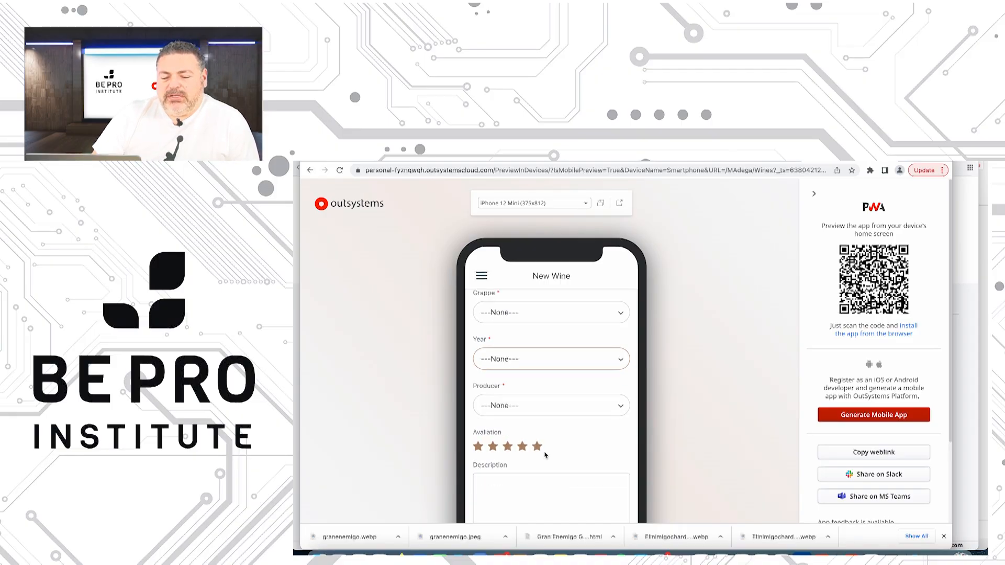
{"action": "scroll", "coordinate": [550, 454], "scroll_direction": "down", "scroll_amount": 3}
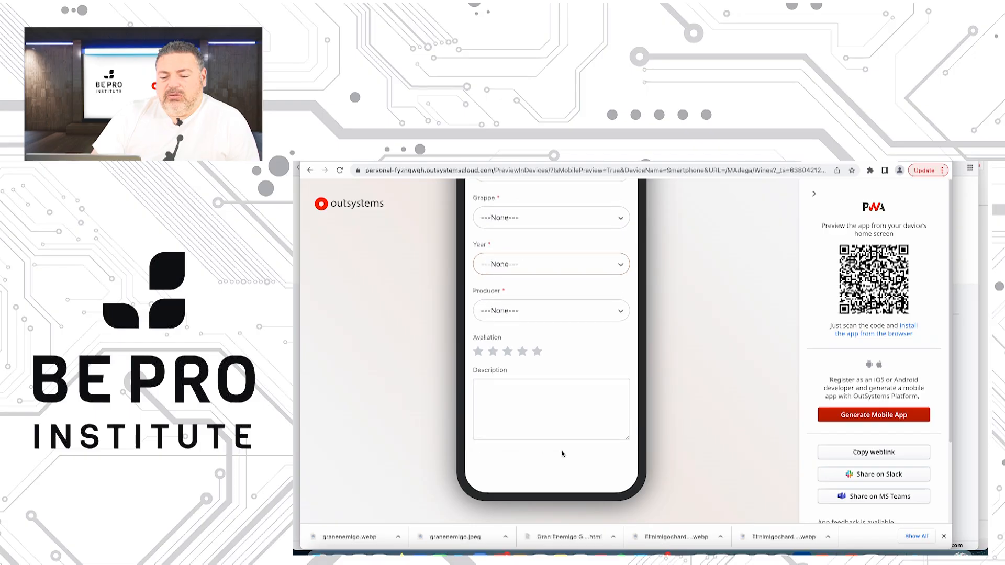
{"action": "scroll", "coordinate": [554, 396], "scroll_direction": "up", "scroll_amount": 6}
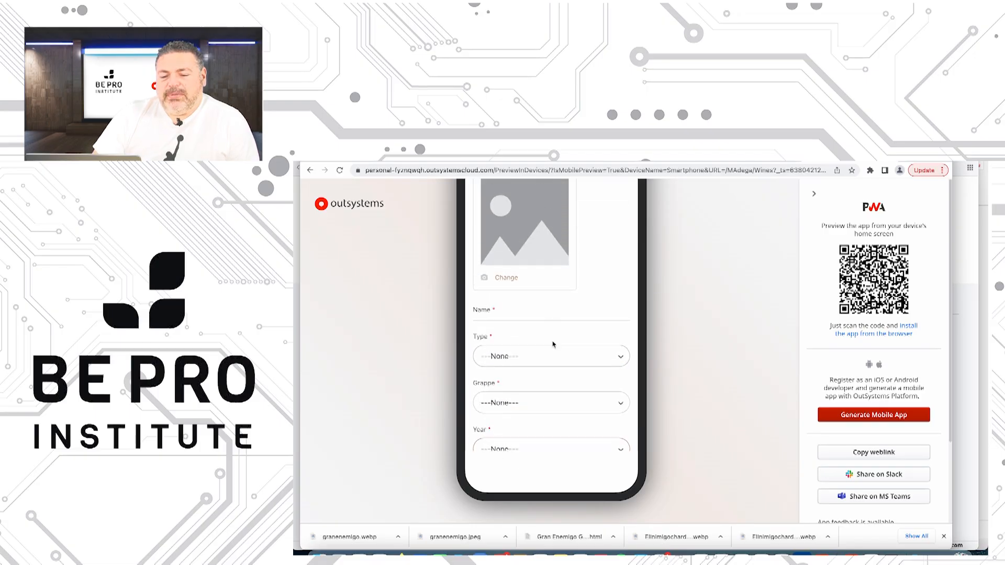
{"action": "scroll", "coordinate": [585, 444], "scroll_direction": "down", "scroll_amount": 7}
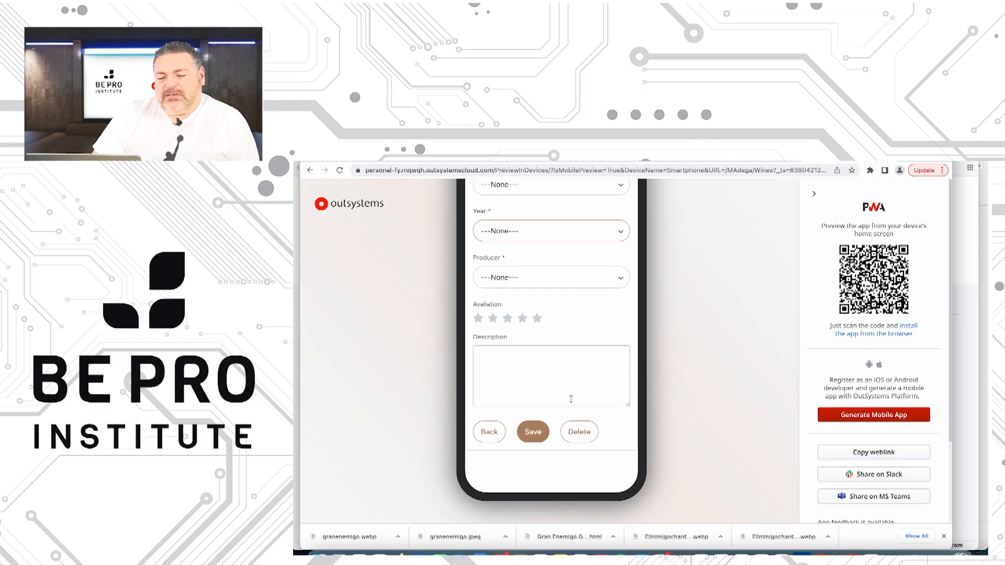
{"action": "left_click", "coordinate": [553, 370]}
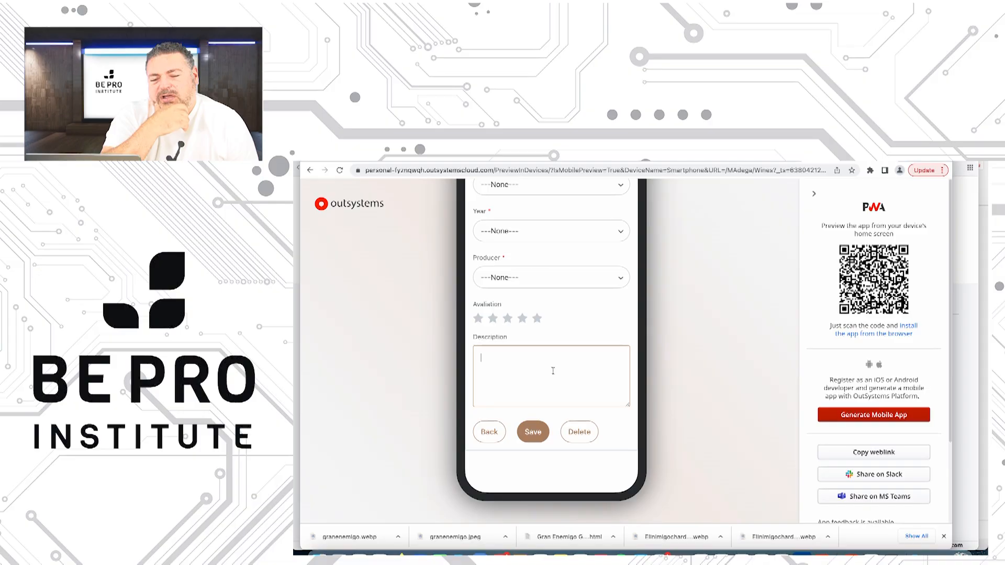
{"action": "scroll", "coordinate": [553, 356], "scroll_direction": "up", "scroll_amount": 10}
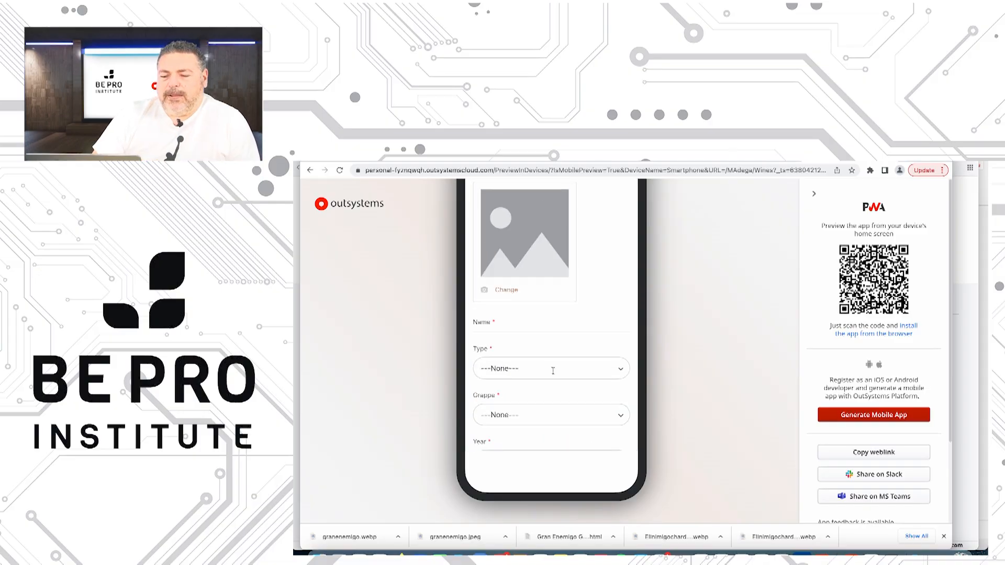
{"action": "scroll", "coordinate": [554, 323], "scroll_direction": "up", "scroll_amount": 3}
Step: Open the producer El Enemigo from the Producers list and review its edit form and related wine list
{"action": "left_click", "coordinate": [482, 277]}
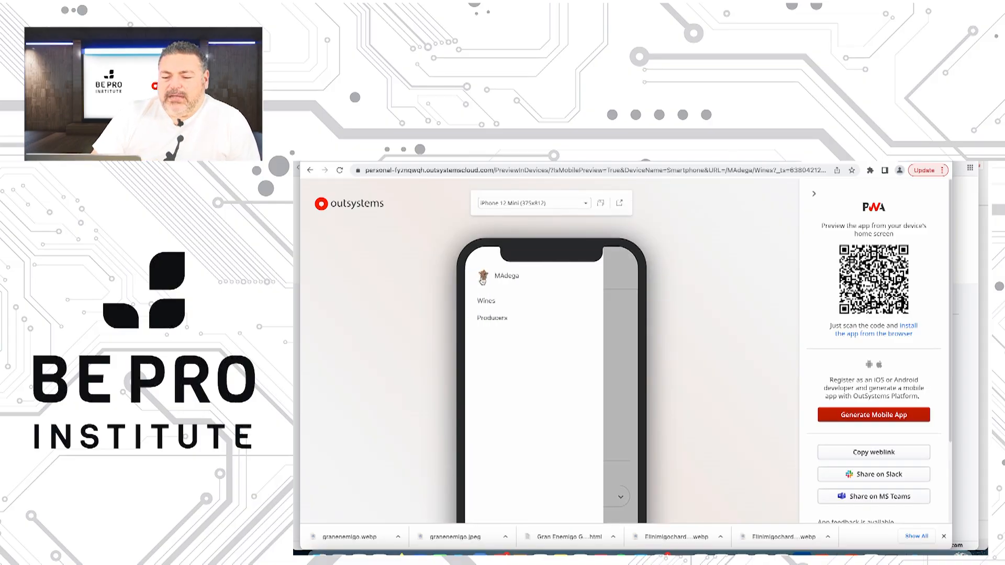
{"action": "left_click", "coordinate": [486, 318]}
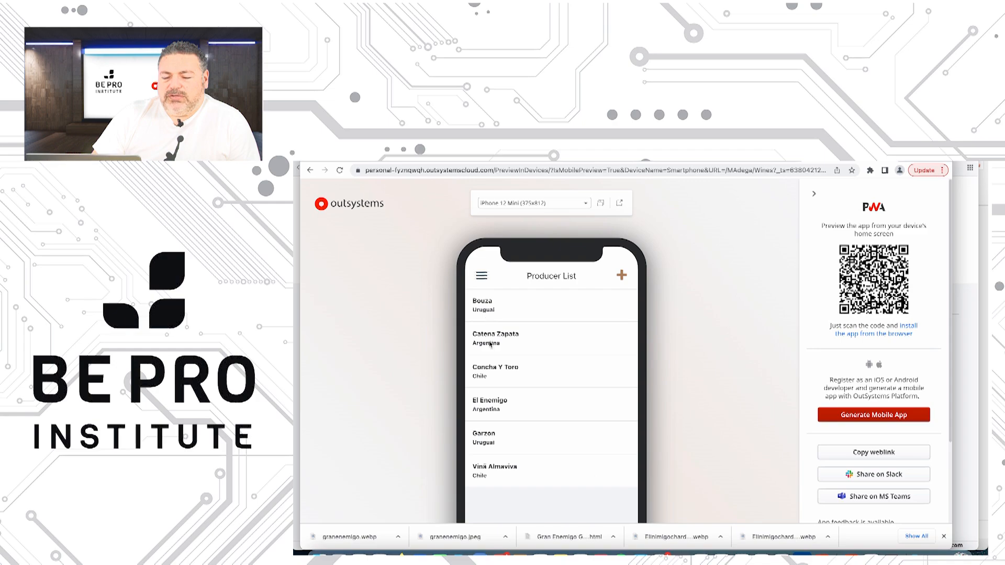
{"action": "left_click", "coordinate": [487, 402]}
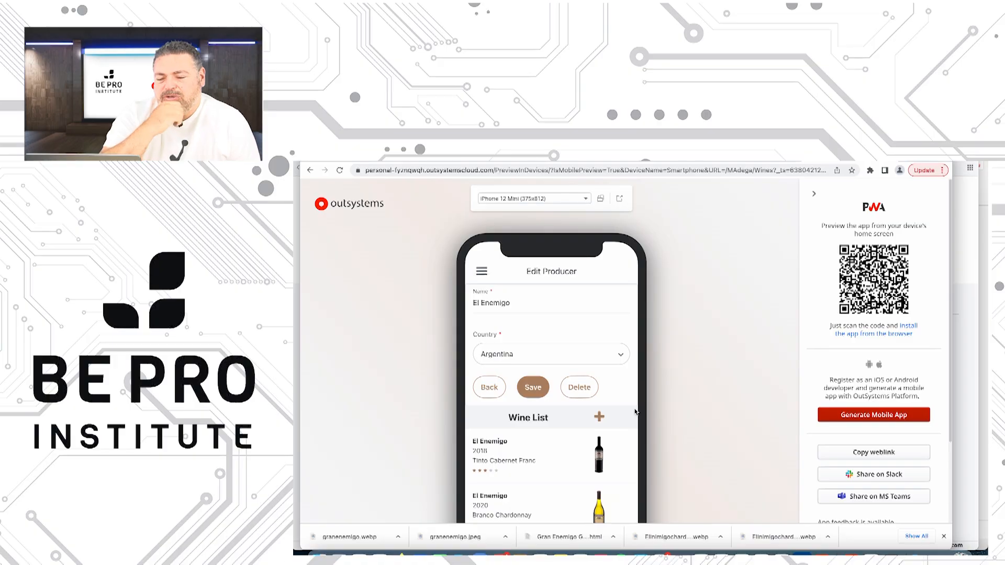
{"action": "scroll", "coordinate": [636, 412], "scroll_direction": "down", "scroll_amount": 3}
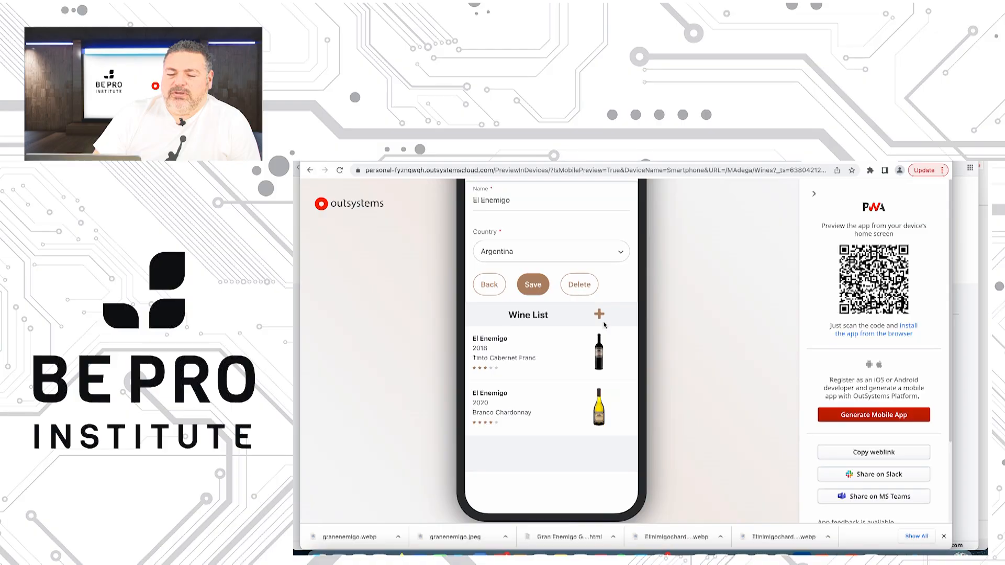
{"action": "scroll", "coordinate": [564, 341], "scroll_direction": "up", "scroll_amount": 2}
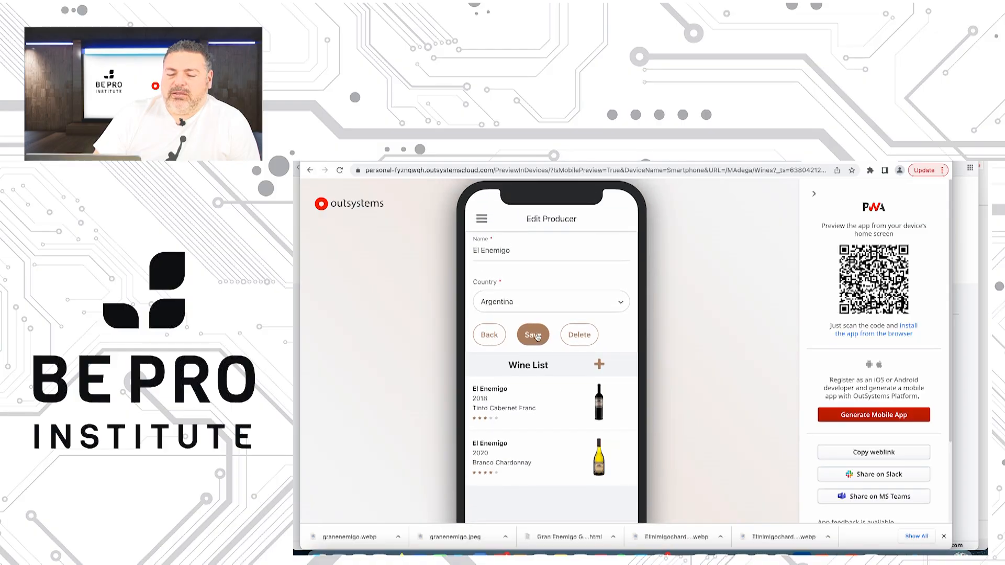
{"action": "scroll", "coordinate": [560, 359], "scroll_direction": "down", "scroll_amount": 1}
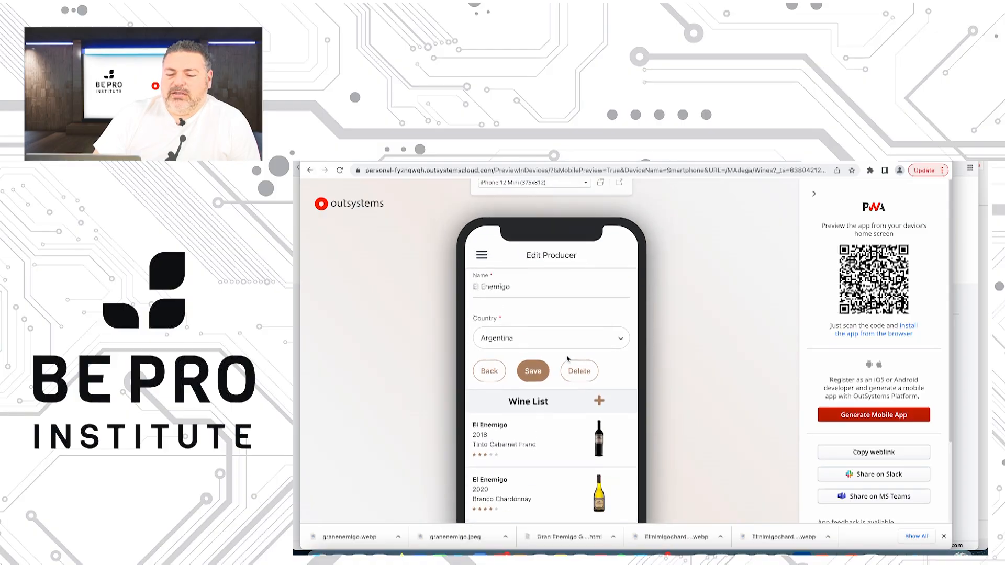
{"action": "scroll", "coordinate": [567, 359], "scroll_direction": "down", "scroll_amount": 1}
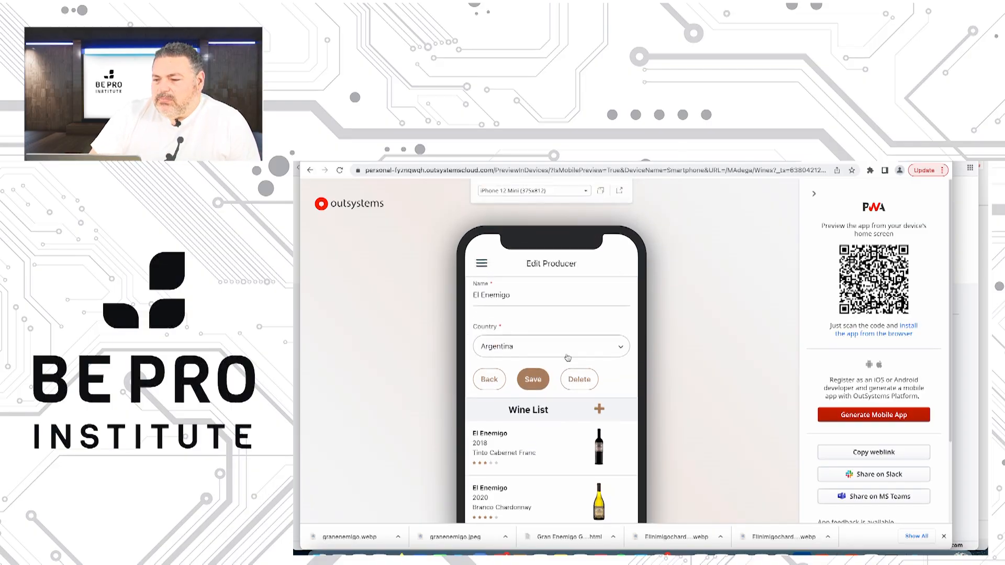
Step: Switch to Service Studio and show the distribution options of the MAdega application
{"action": "key", "text": "ctrl+Up"}
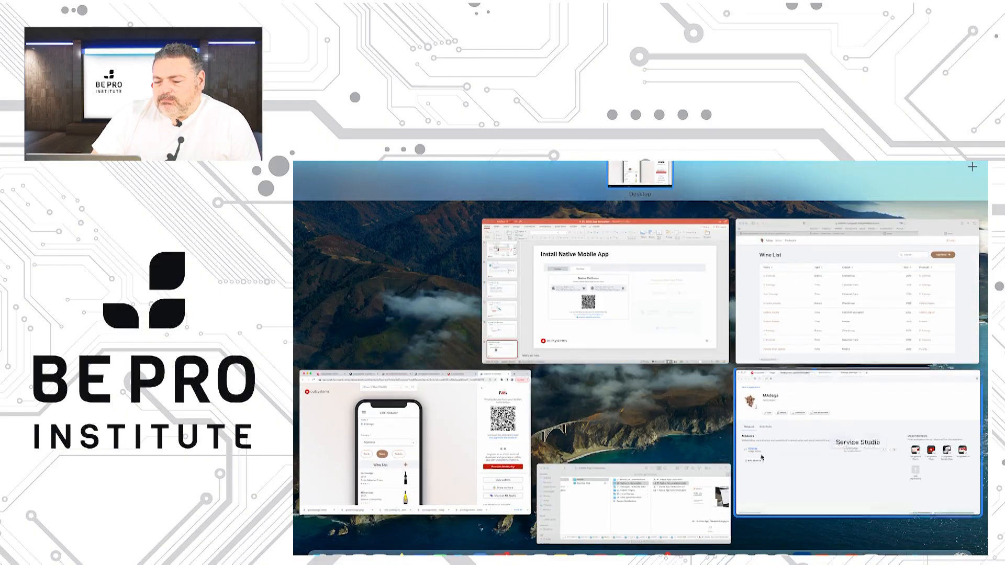
{"action": "left_click", "coordinate": [798, 473]}
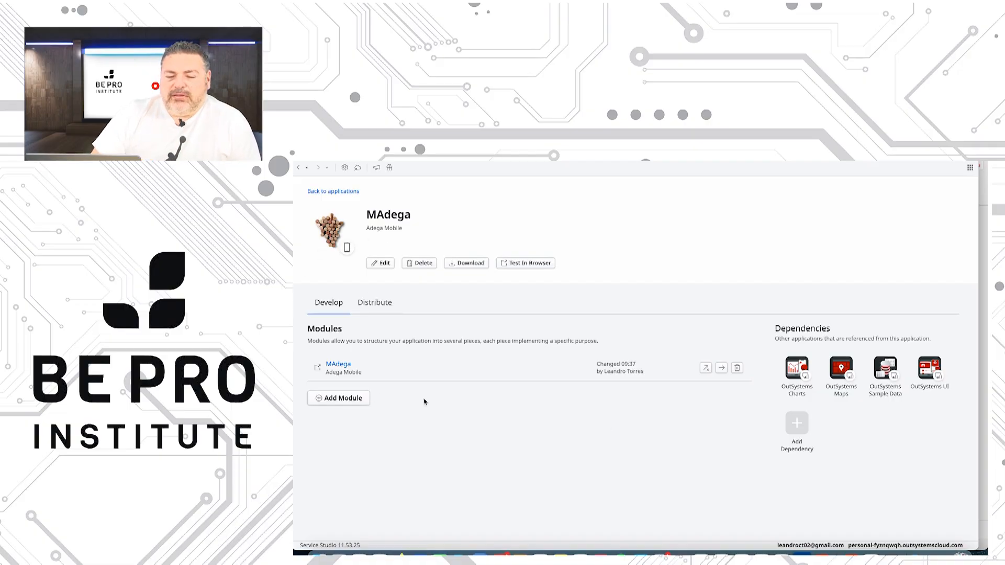
{"action": "left_click", "coordinate": [381, 307]}
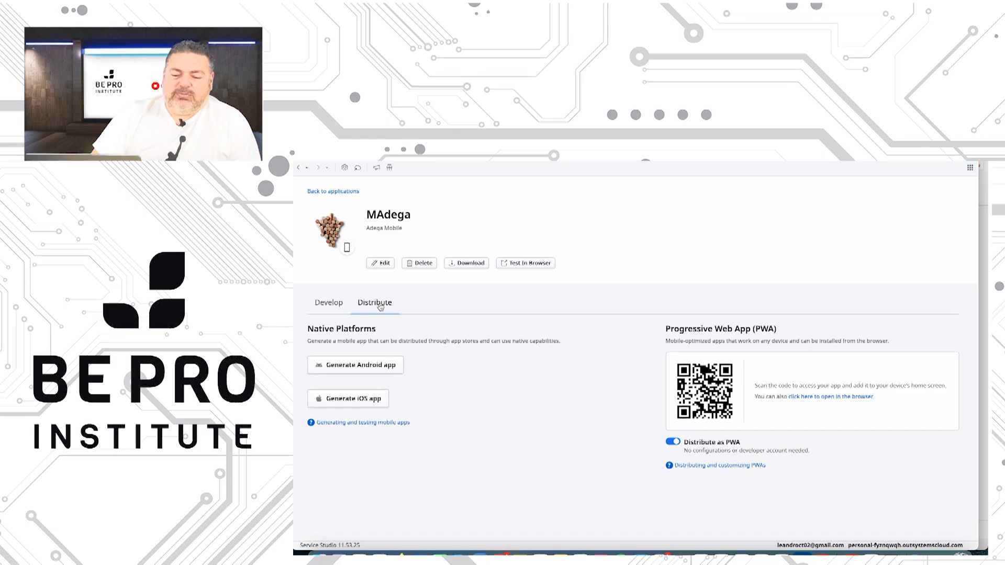
Step: Open the Android app generation settings and review the available build types
{"action": "left_click", "coordinate": [381, 369]}
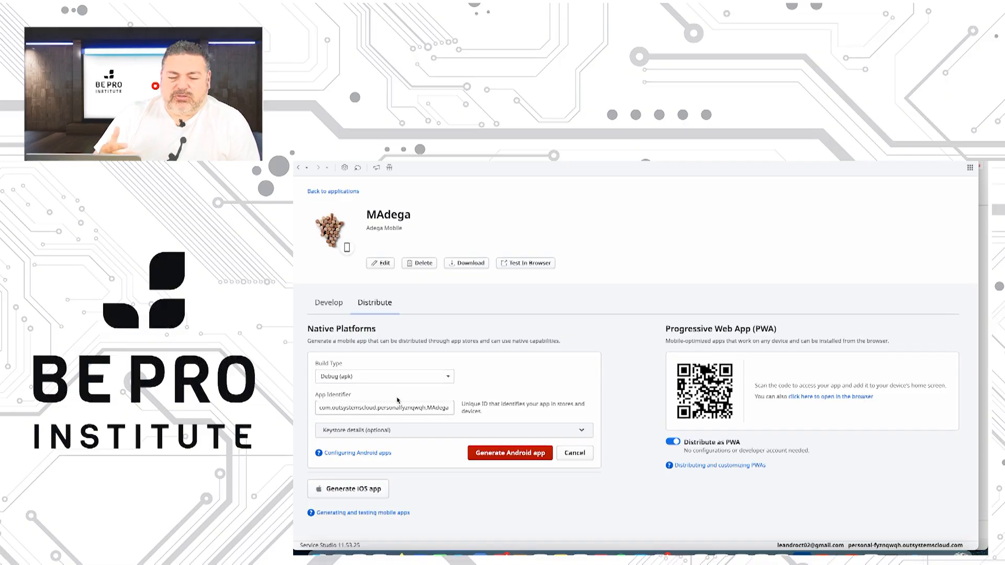
{"action": "left_click", "coordinate": [425, 379]}
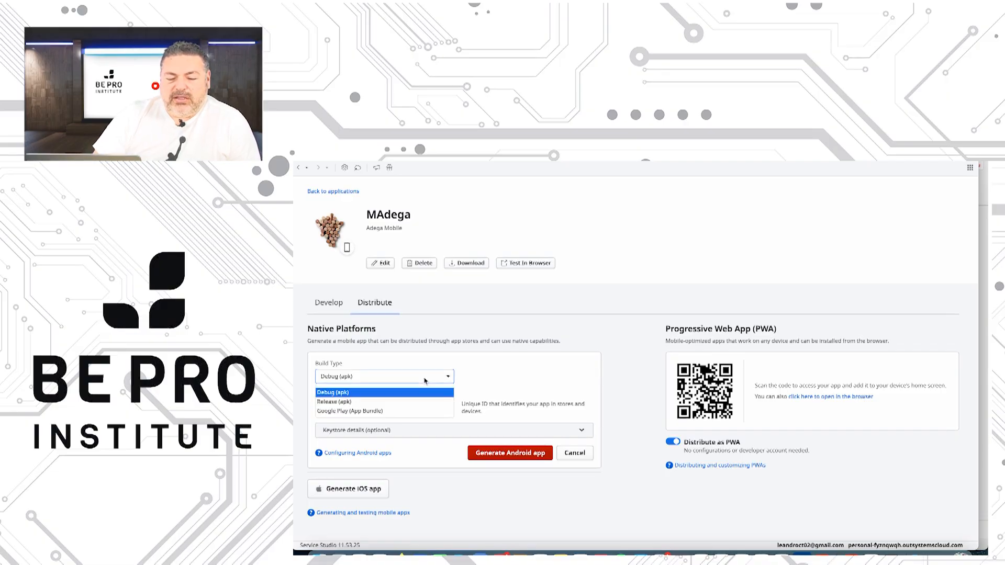
{"action": "left_click", "coordinate": [478, 377]}
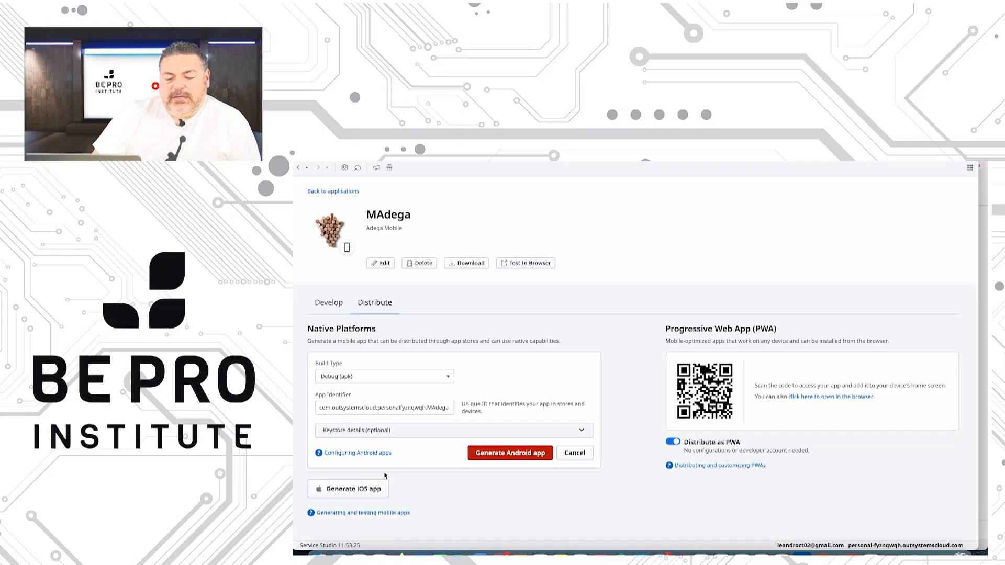
Step: Open the iOS app generation settings and review the build type, certificate and provisioning profile fields
{"action": "left_click", "coordinate": [371, 488]}
{"action": "scroll", "coordinate": [438, 495], "scroll_direction": "down", "scroll_amount": 3}
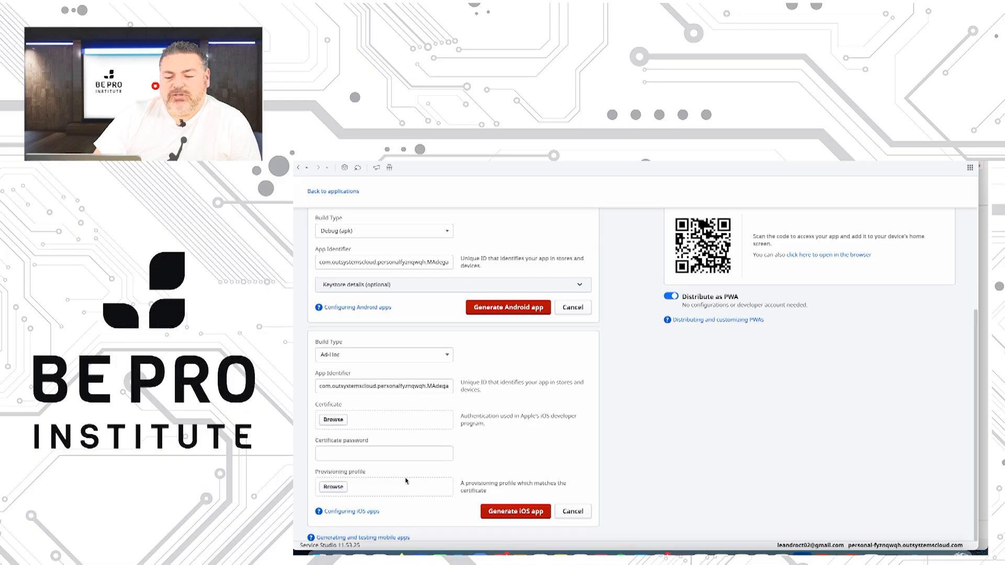
{"action": "scroll", "coordinate": [405, 478], "scroll_direction": "up", "scroll_amount": 1}
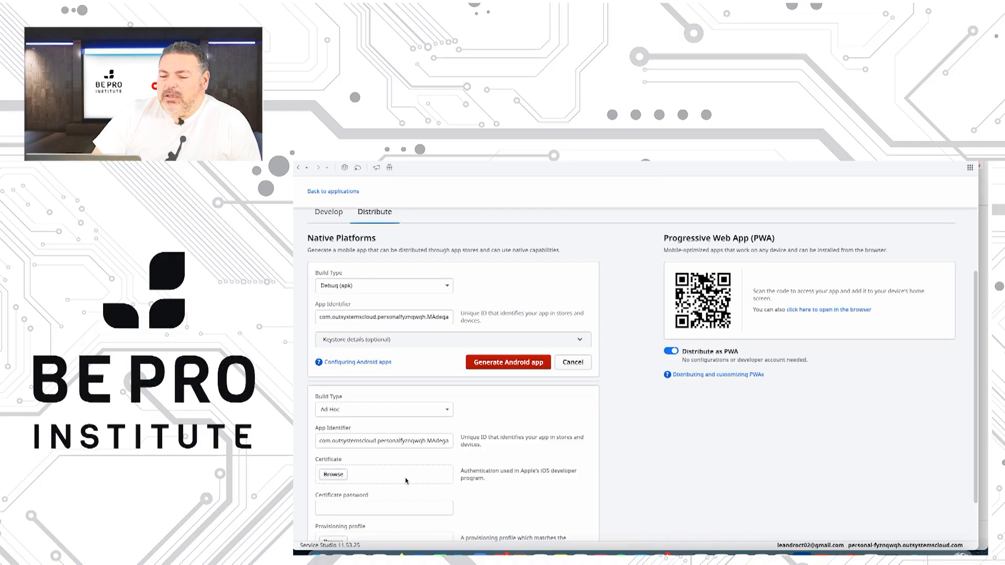
{"action": "scroll", "coordinate": [406, 481], "scroll_direction": "up", "scroll_amount": 1}
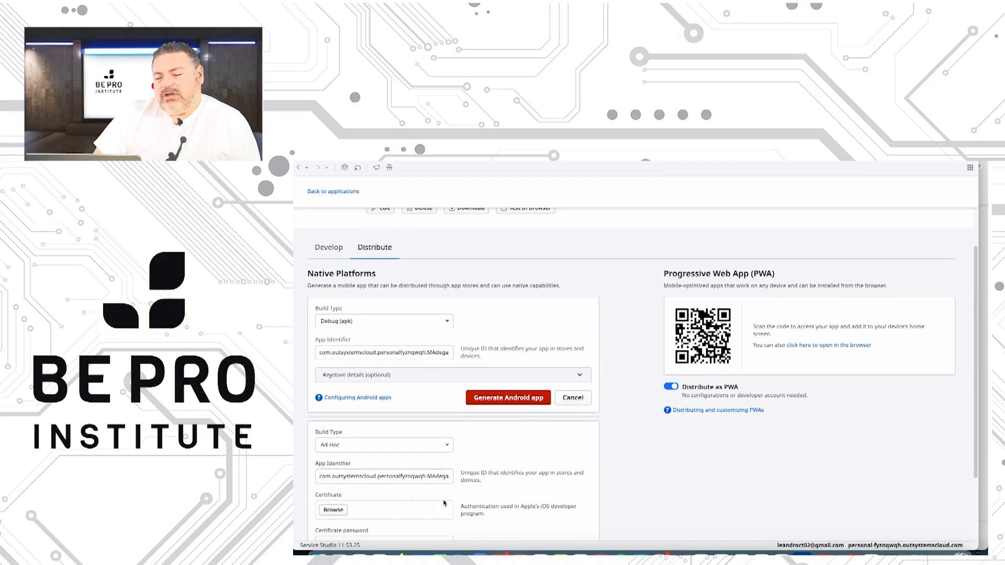